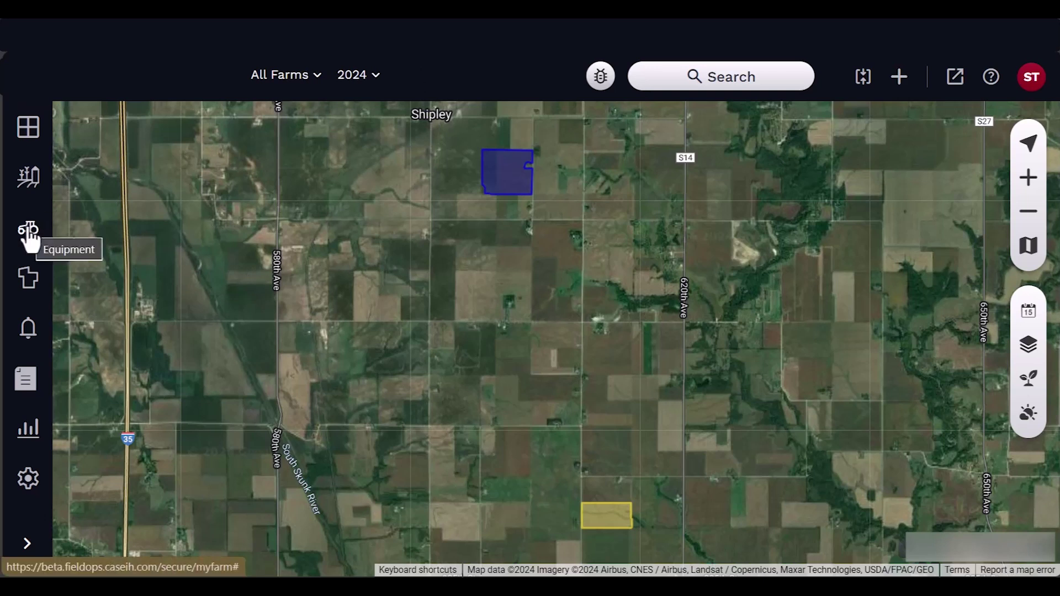
Show the Equipment list of all 114 machines and check the Equipment and Status filter options
mouse_move(29, 234)
click(90, 232)
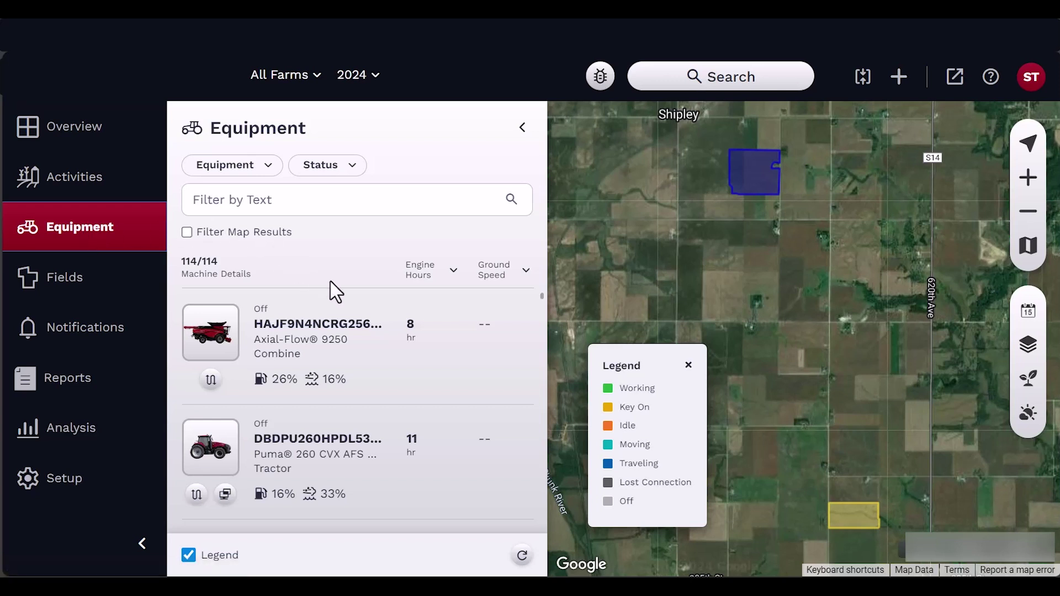
click(268, 166)
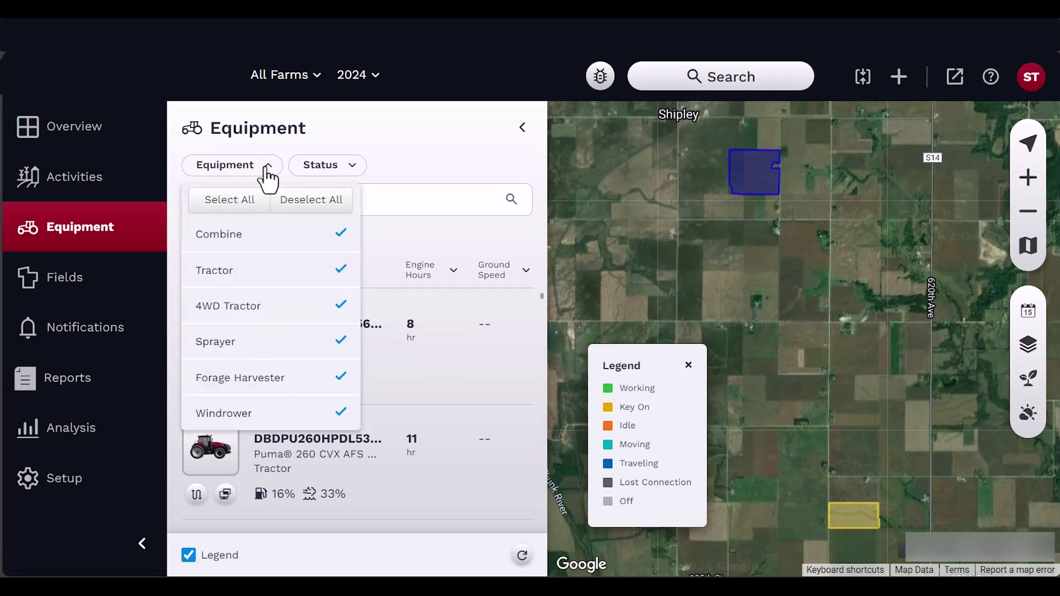
click(333, 176)
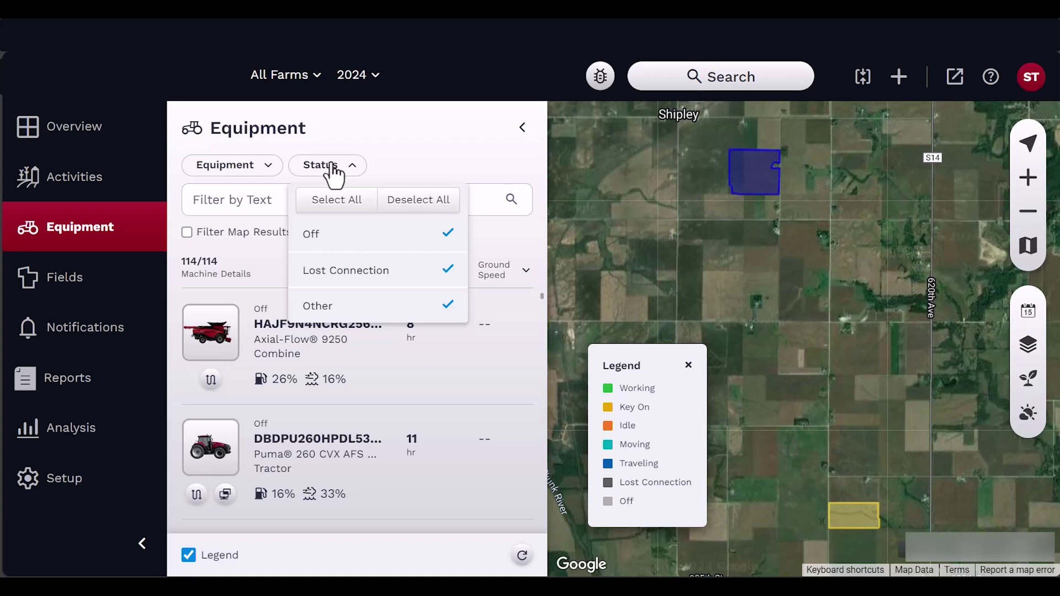
click(333, 176)
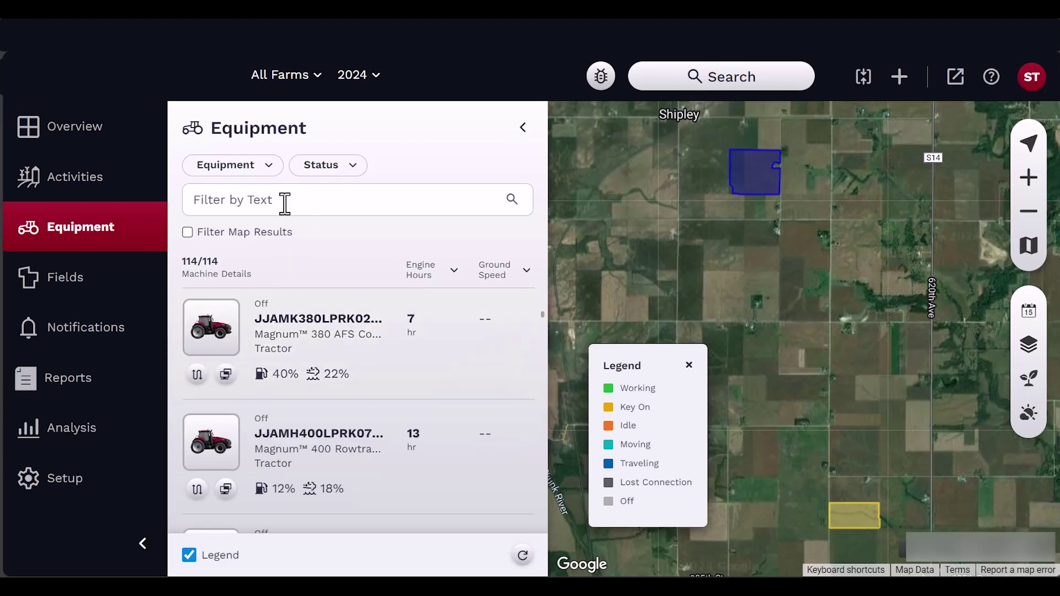
Filter the list by the tractor's pasted serial number and open the Magnum 380 Rowtrac's details
click(285, 204)
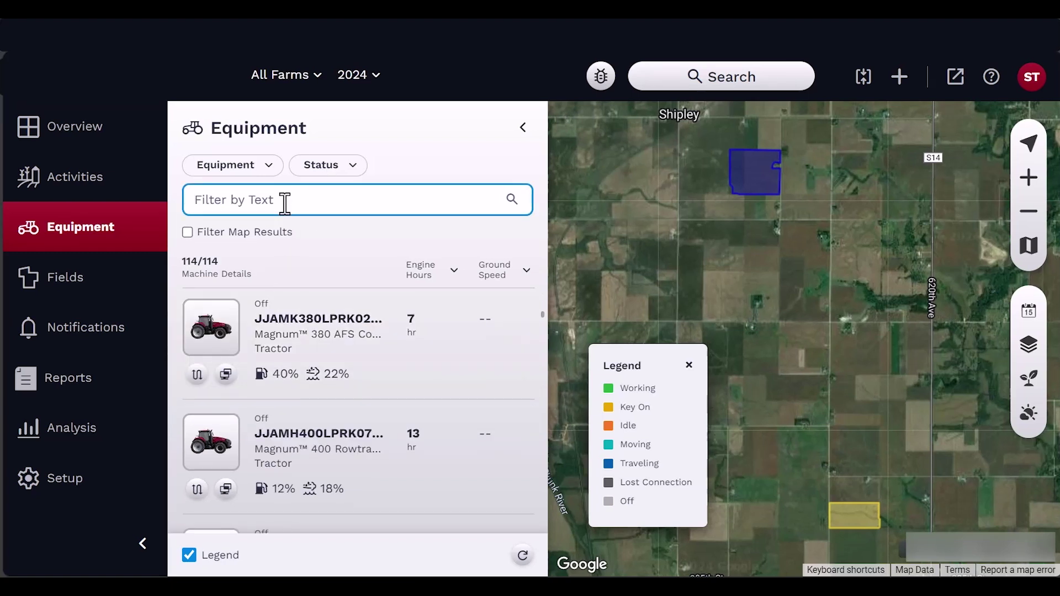
text(JJAML380TRRK01034)
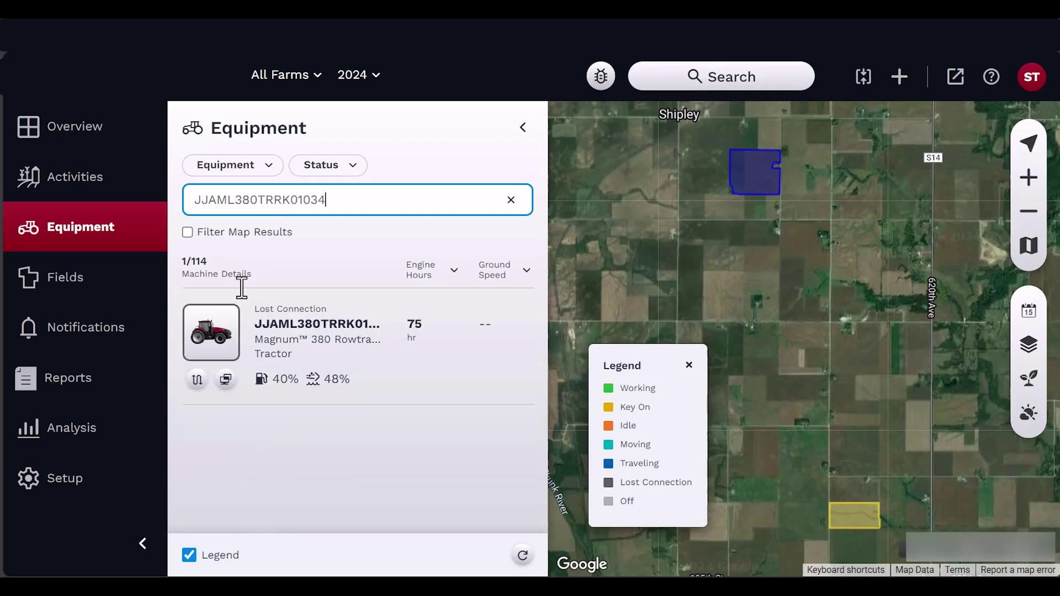
click(217, 351)
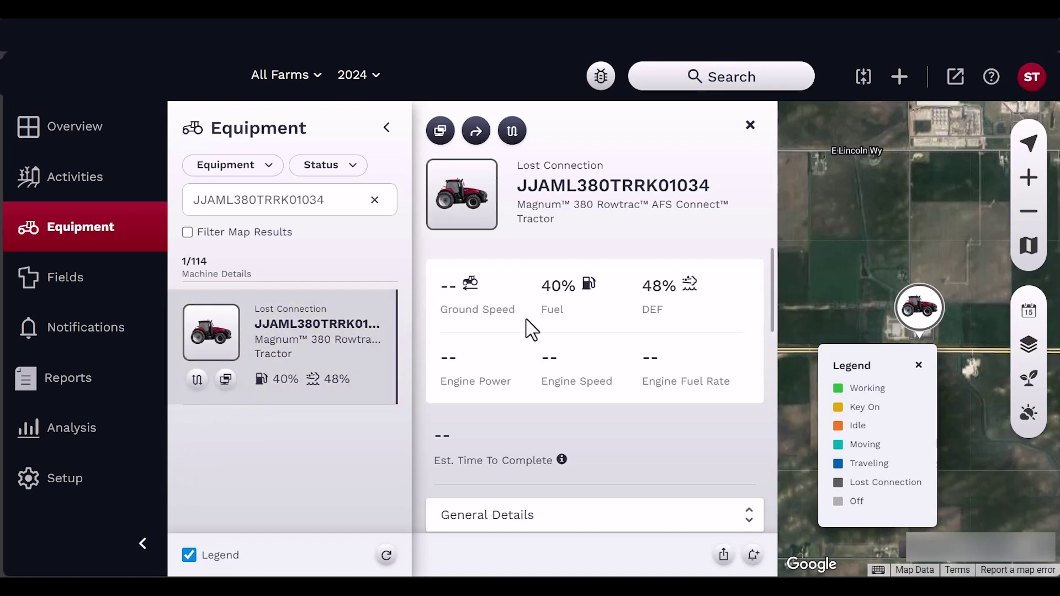
Scroll through General Details to see make-model Magnum 380 Rowtrac AFS Connect, VIN and 75 engine hours
scroll(540, 345, down, 1)
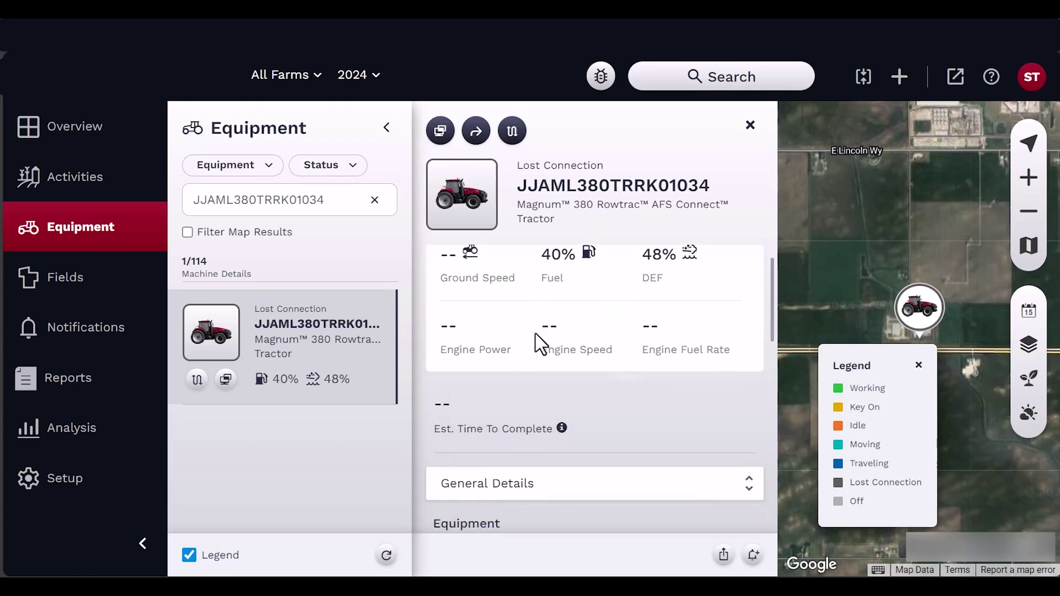
scroll(540, 344, down, 1)
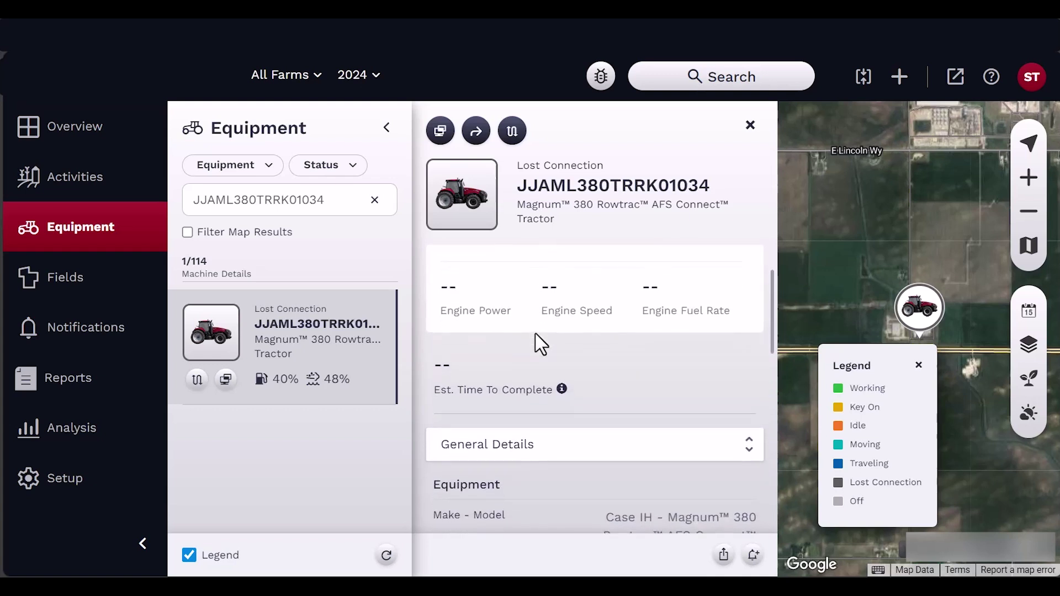
scroll(540, 345, down, 1)
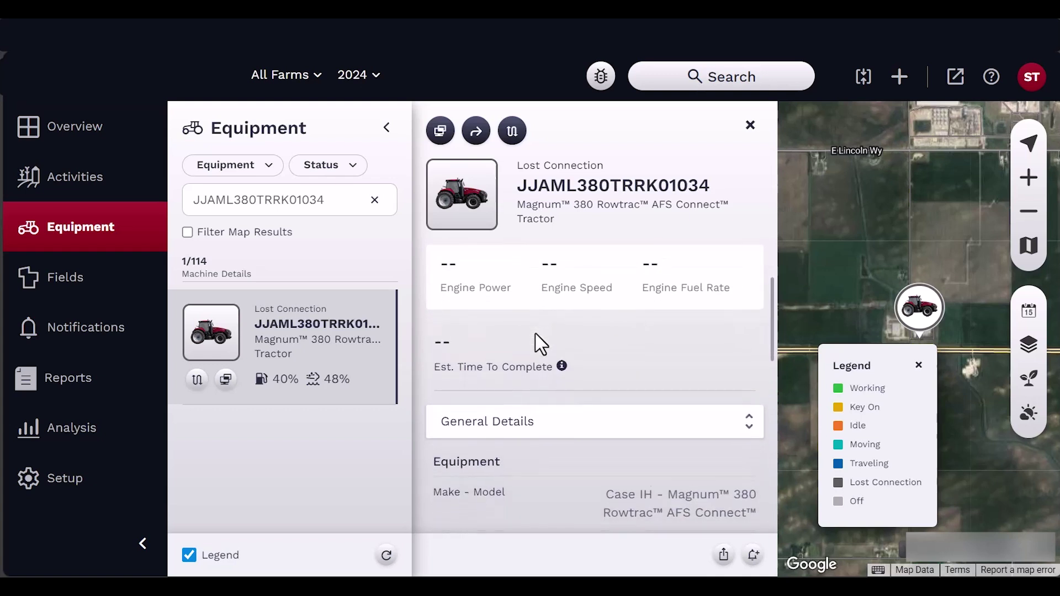
scroll(540, 345, down, 1)
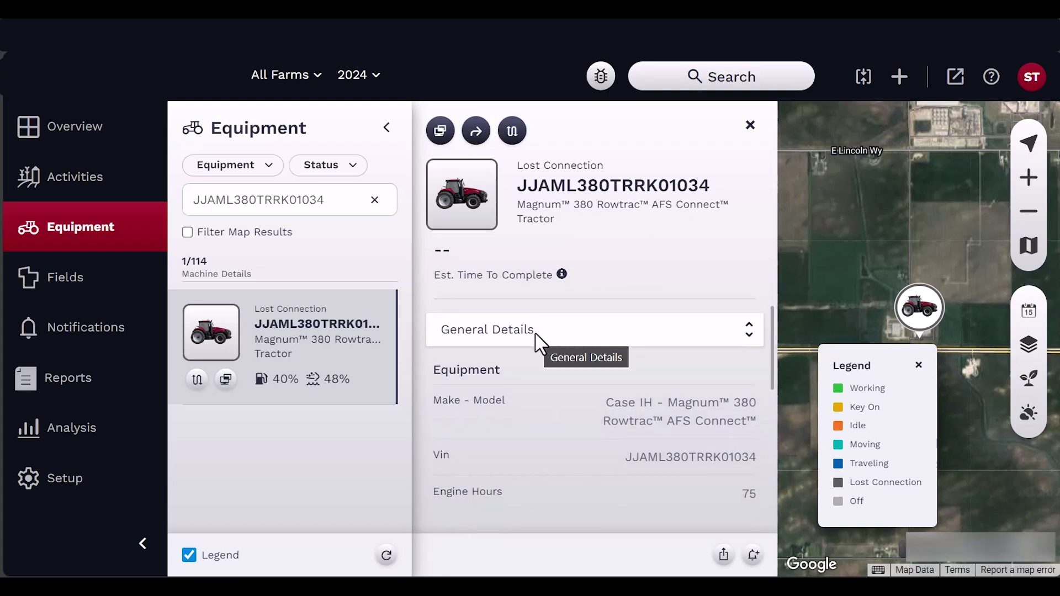
View the tractor's Machine Metrics section
click(539, 345)
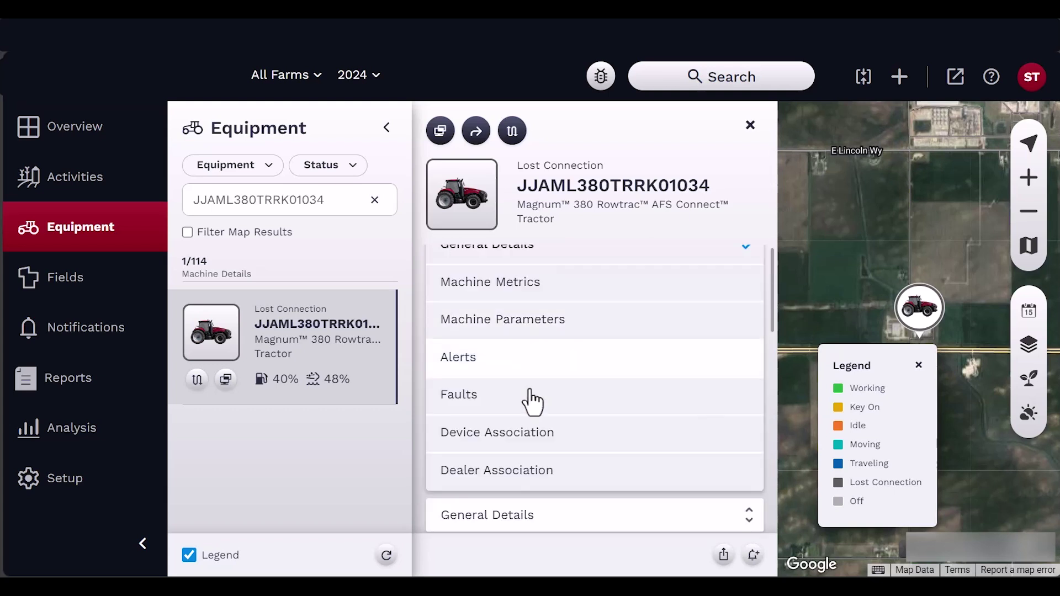
click(509, 281)
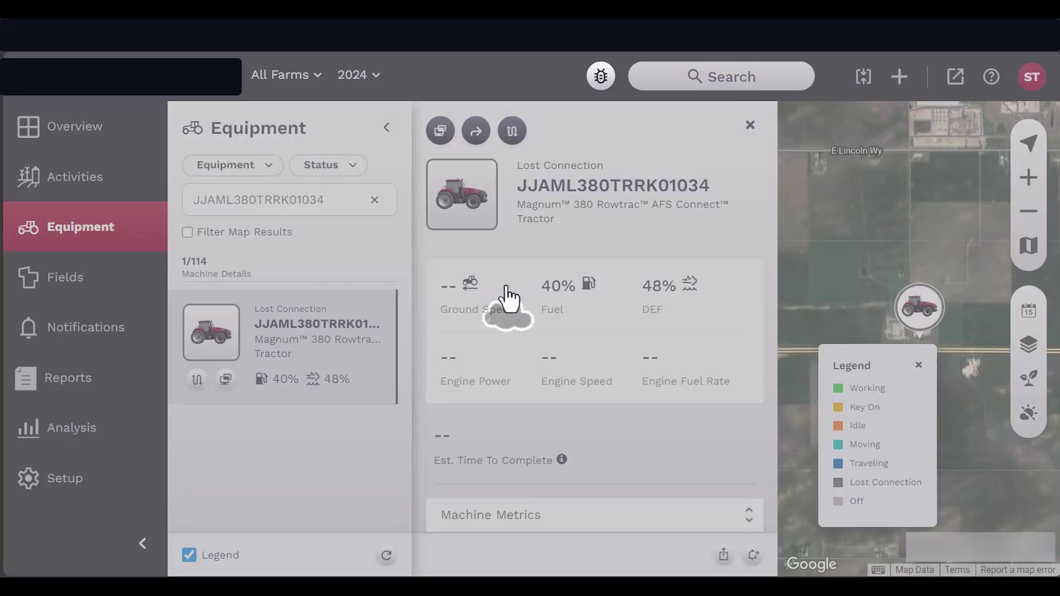
scroll(549, 353, down, 5)
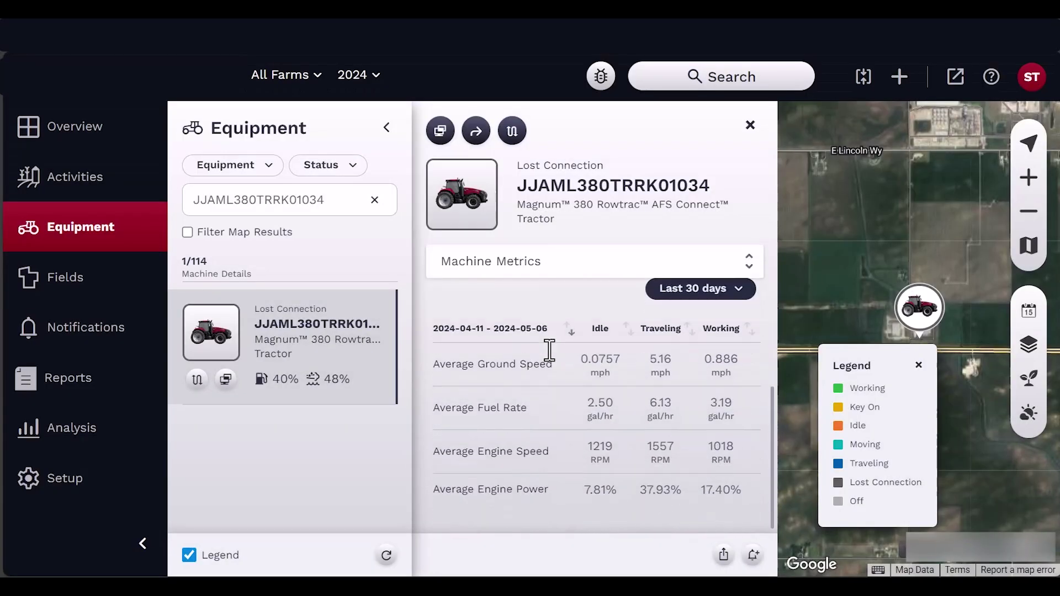
Expand the Application, Engine, Fuel/DEF and G/F/F/T groups in Machine Parameters
click(555, 262)
click(542, 394)
click(525, 345)
scroll(522, 354, down, 3)
click(506, 338)
scroll(504, 350, down, 5)
click(504, 350)
scroll(547, 448, down, 5)
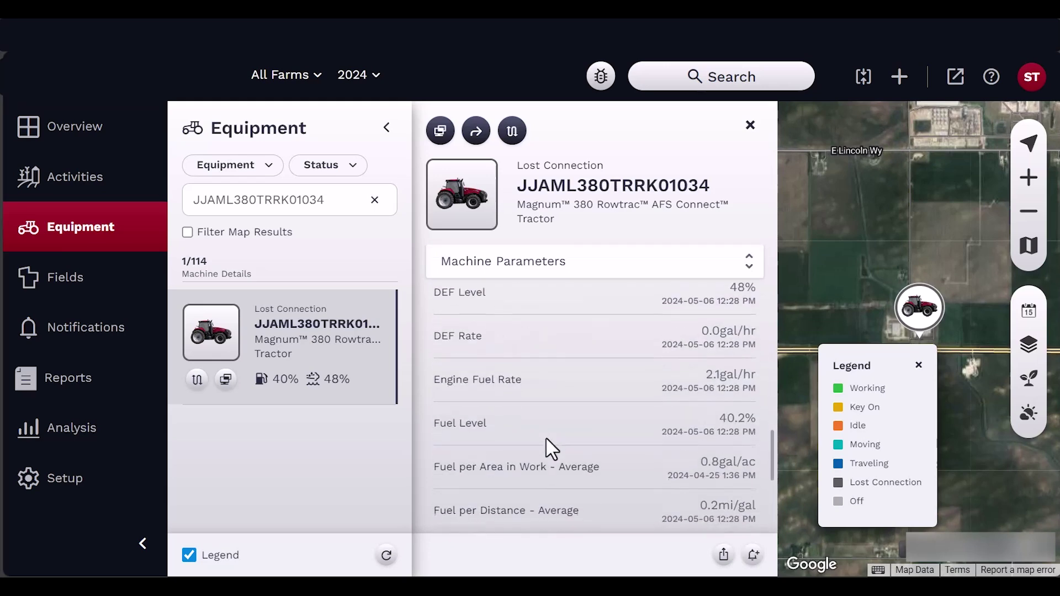
click(550, 402)
scroll(568, 488, down, 5)
List Alerts from the last 30 days and expand the 12:22 PM GNSS alert F-GNSS-103
click(552, 262)
click(550, 423)
click(669, 406)
click(656, 336)
scroll(585, 397, down, 3)
click(731, 415)
scroll(623, 426, down, 2)
click(522, 321)
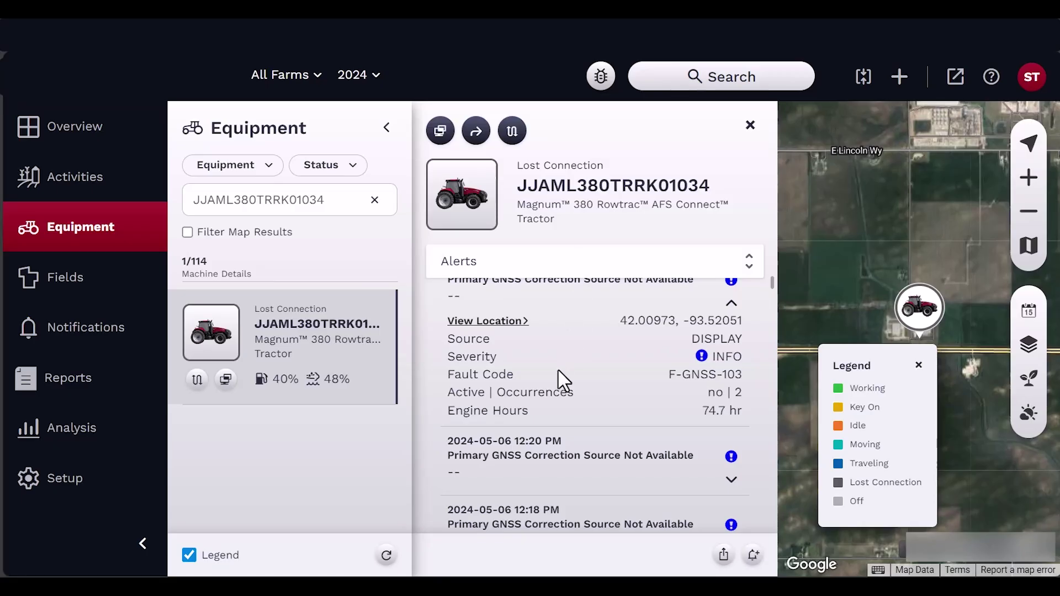
scroll(564, 380, up, 3)
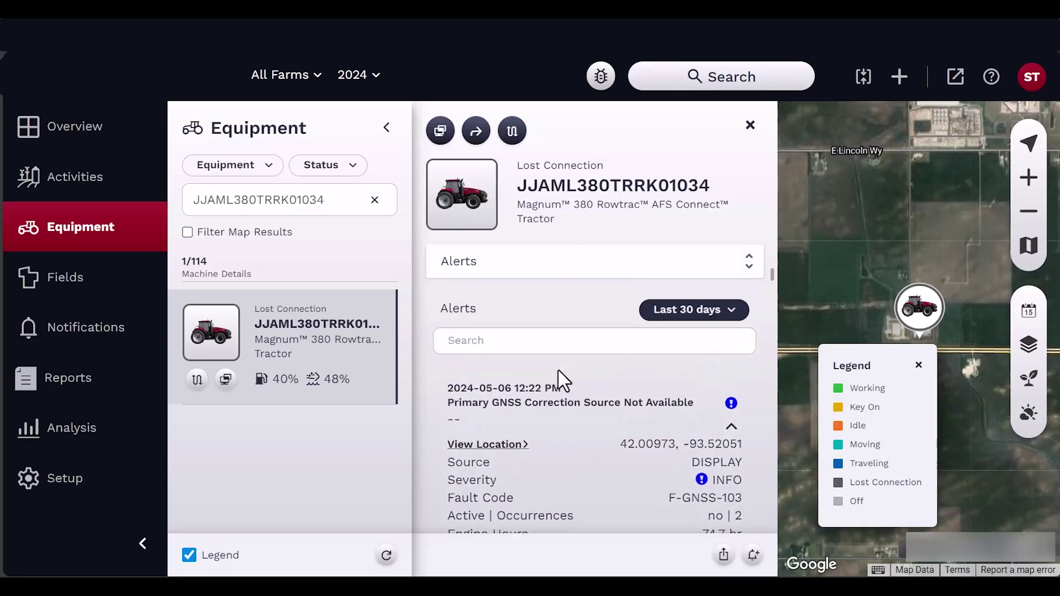
Show Faults from the last 30 days and expand the 12:18 PM fault
click(605, 272)
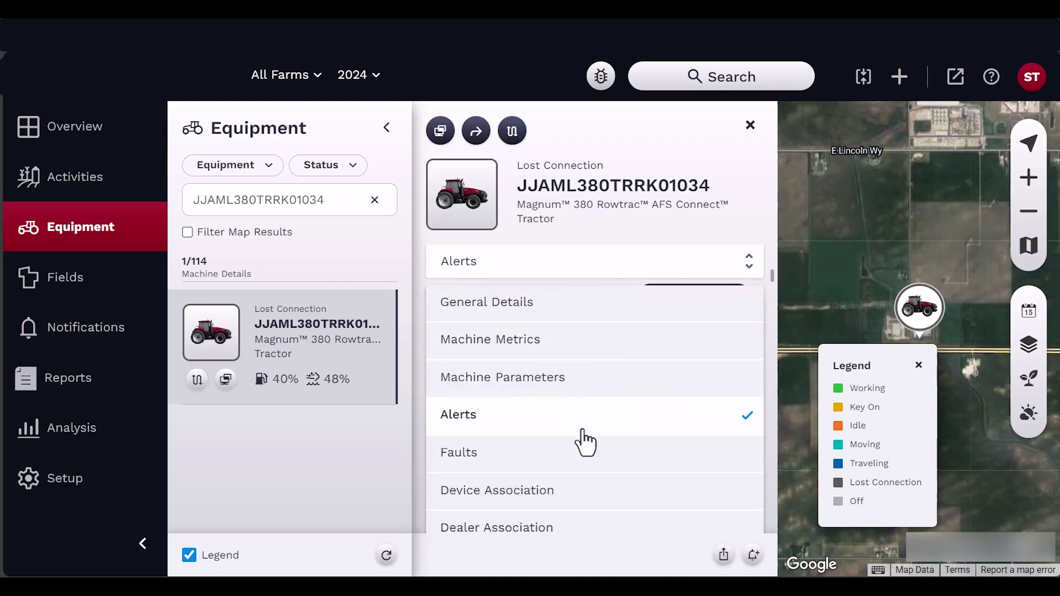
click(584, 469)
click(669, 400)
click(656, 336)
scroll(593, 422, down, 1)
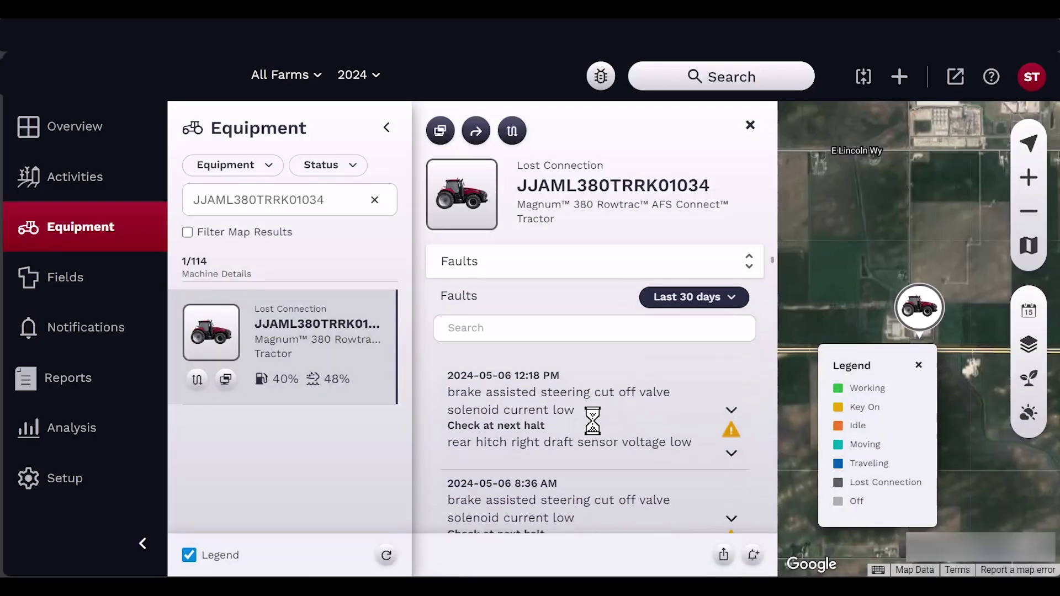
click(727, 380)
scroll(660, 438, down, 2)
Check Device Association and Dealer Association, then scroll General Details down to the operator manuals
click(698, 264)
click(631, 495)
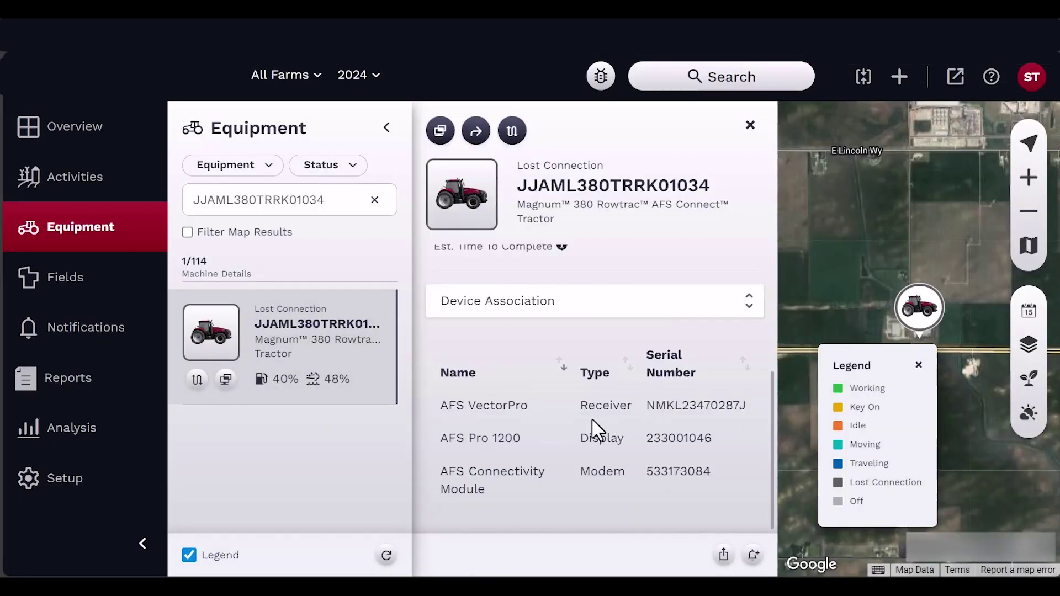
click(704, 311)
click(643, 528)
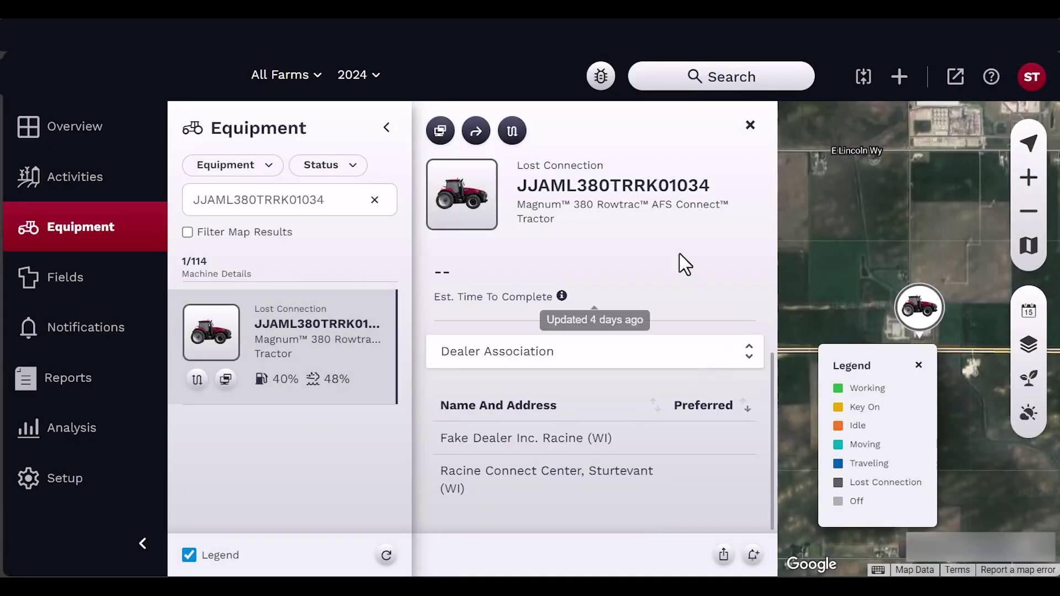
scroll(635, 412, down, 10)
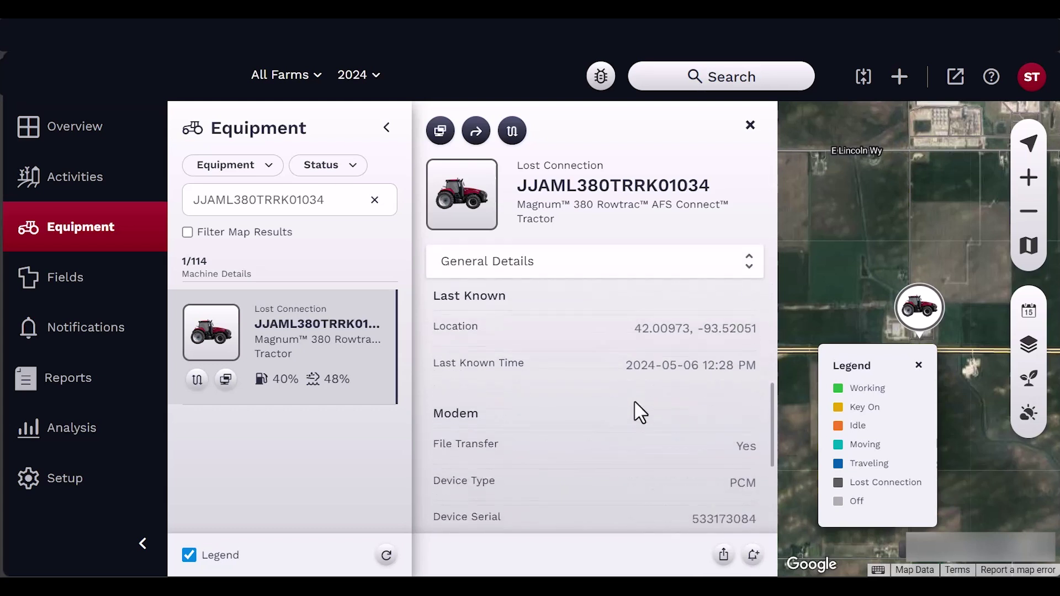
scroll(637, 411, down, 2)
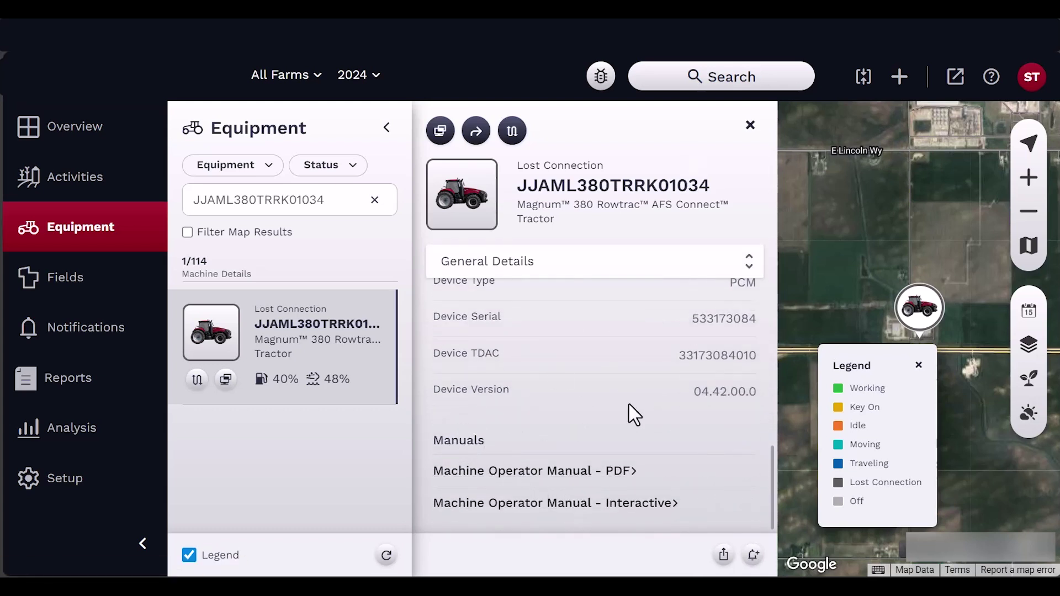
click(512, 131)
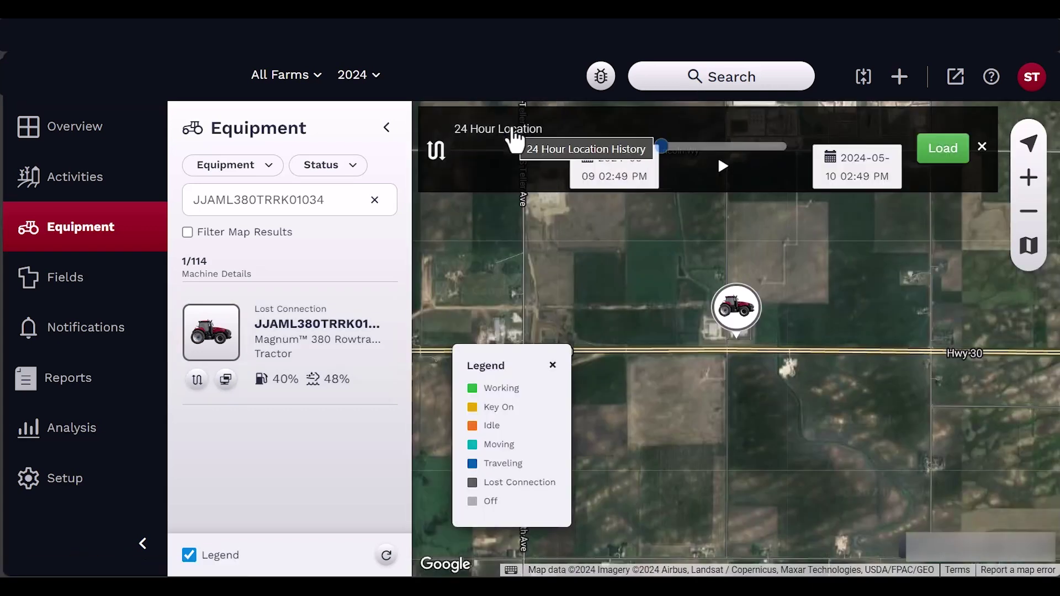
click(637, 172)
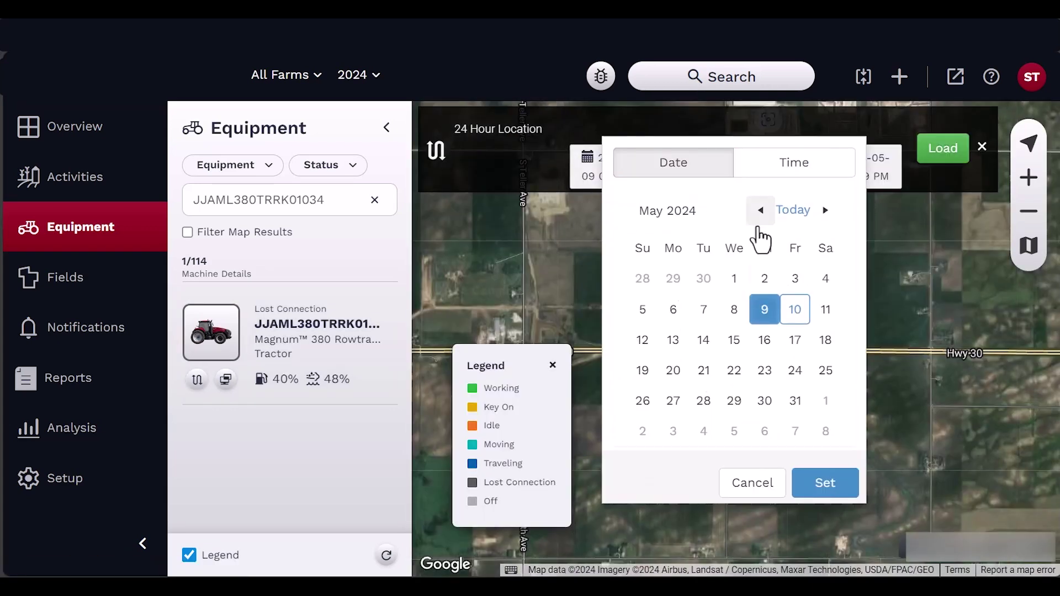
click(756, 216)
click(752, 159)
scroll(675, 346, down, 5)
scroll(674, 348, down, 2)
scroll(744, 362, down, 5)
scroll(745, 362, up, 15)
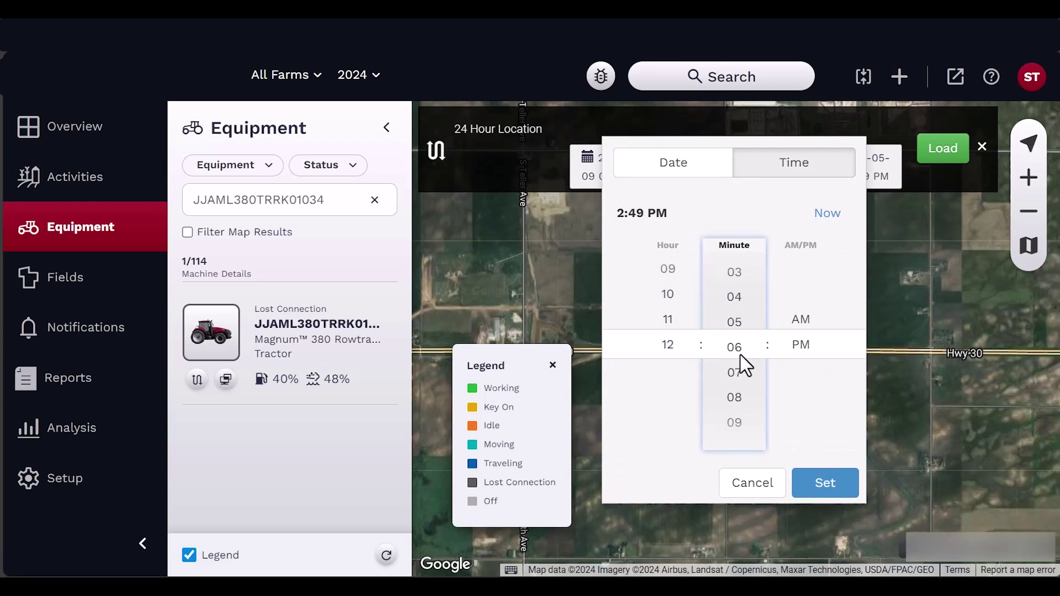
scroll(804, 340, up, 1)
click(824, 483)
click(939, 157)
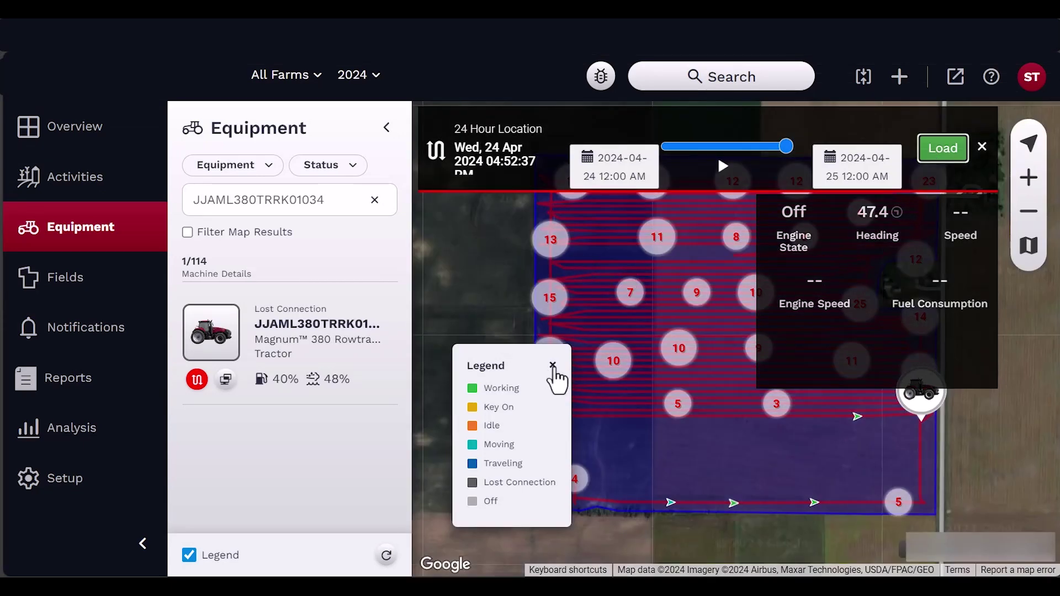
Close the legend, collapse the equipment list and sidebar, and frame the whole field on the map
click(553, 366)
click(388, 132)
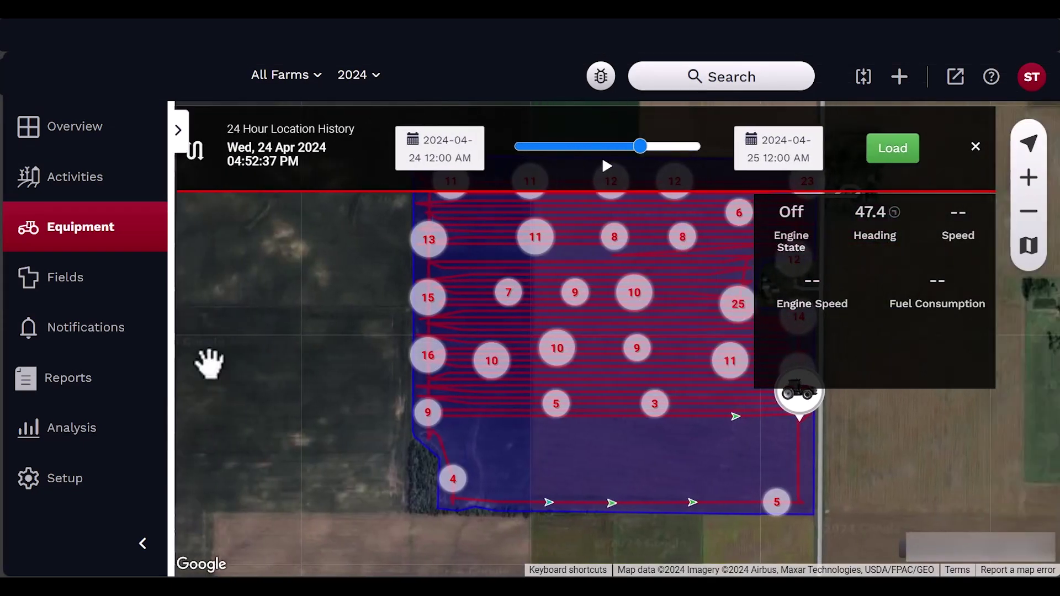
click(142, 544)
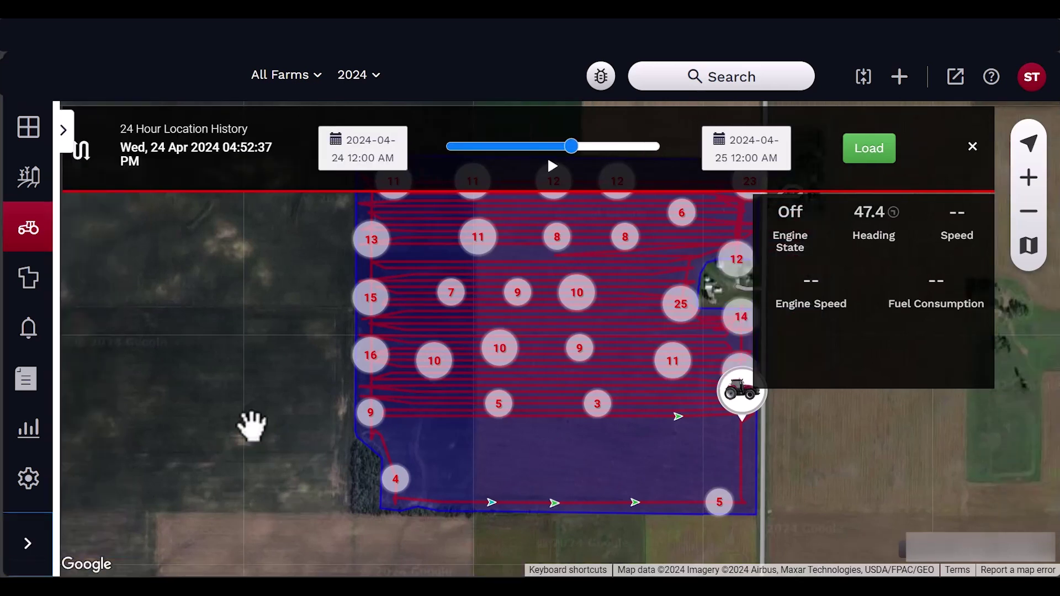
scroll(248, 426, up, 2)
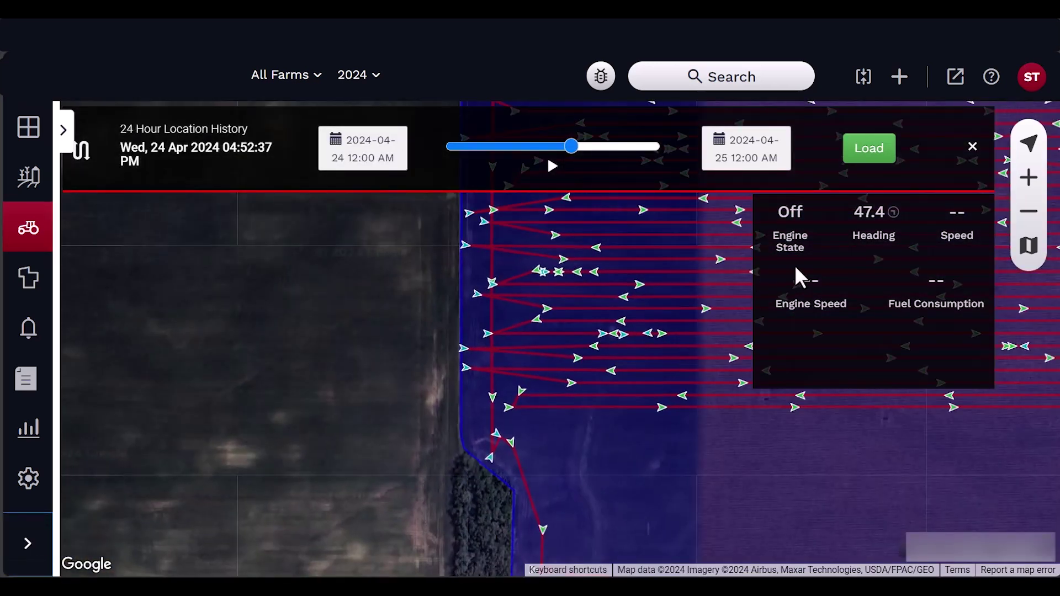
click(1030, 212)
click(1030, 212)
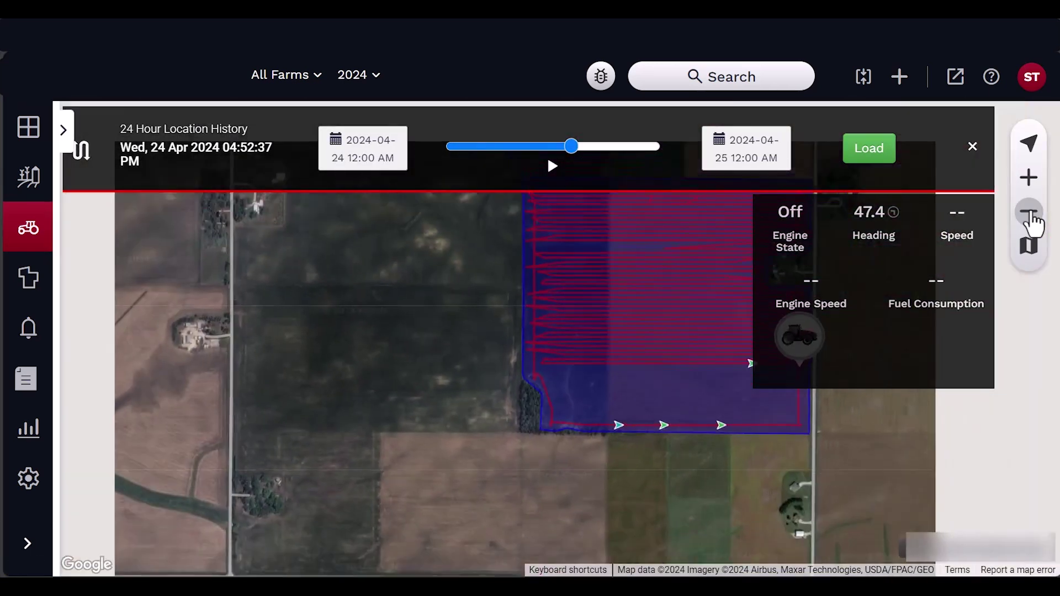
drag(472, 344, 403, 394)
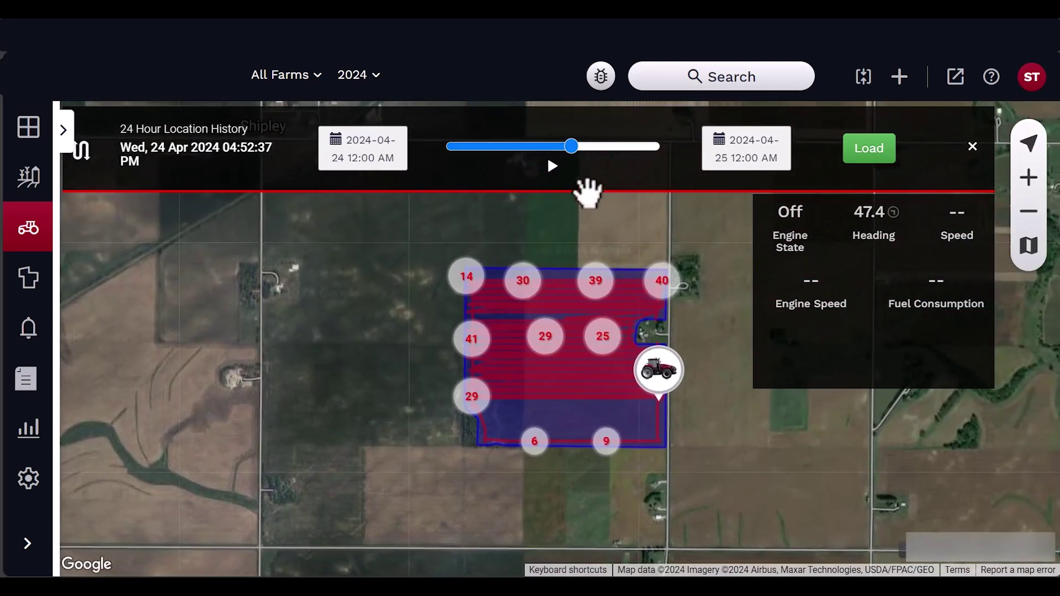
Play back the tractor's route, pause it, and close the location history
click(551, 167)
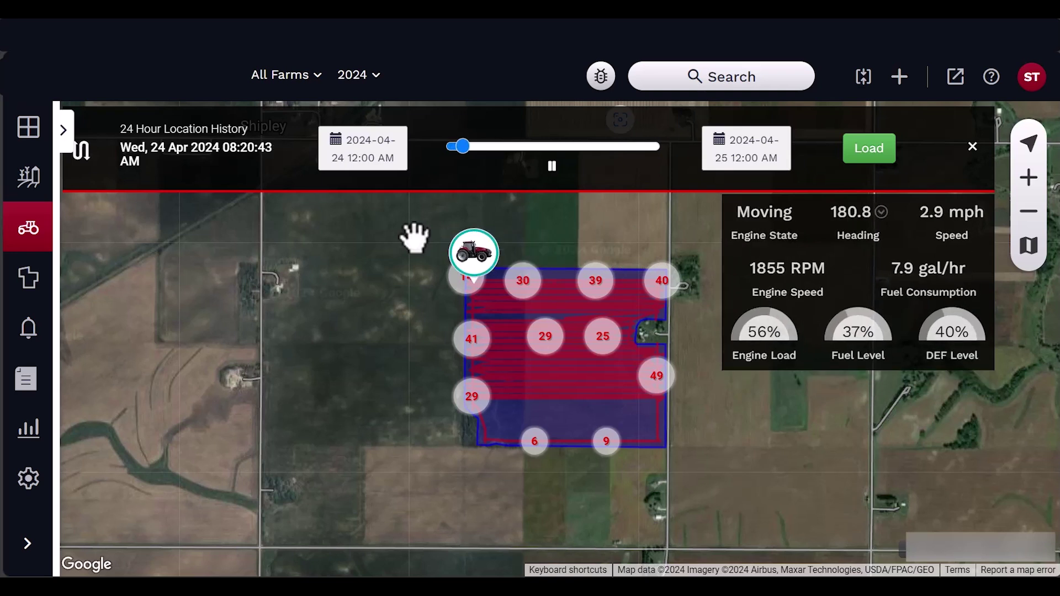
click(497, 146)
click(972, 149)
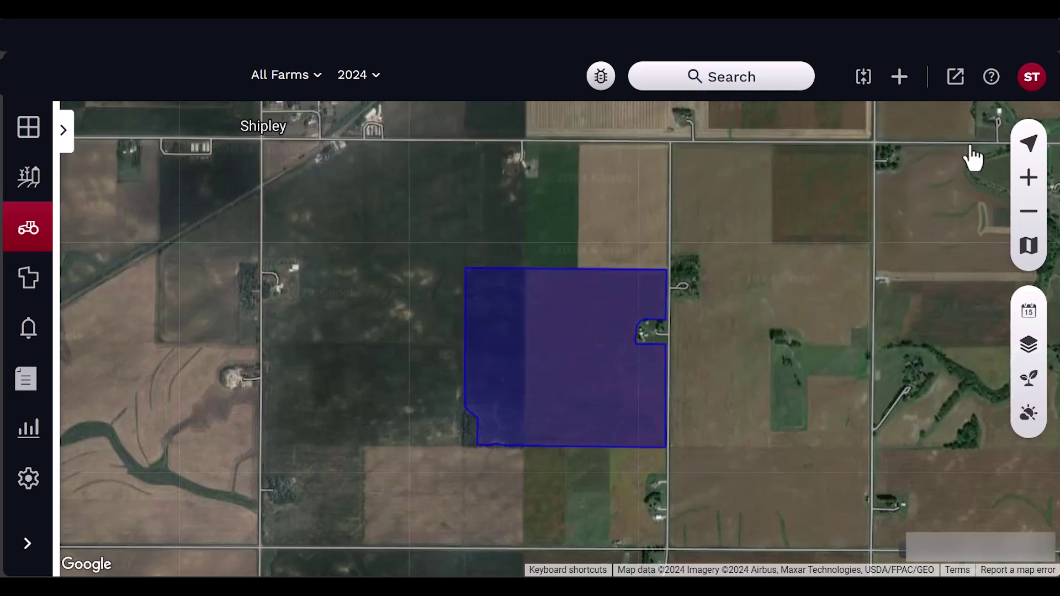
Request a remote display of the working T8410 tractor and start a TeamViewer session
click(65, 131)
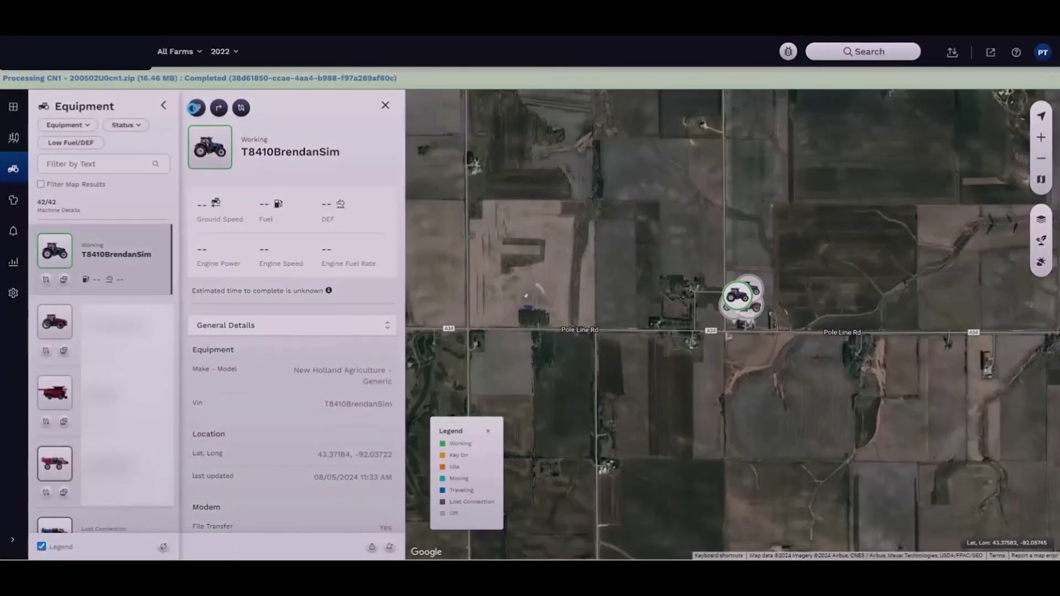
click(196, 108)
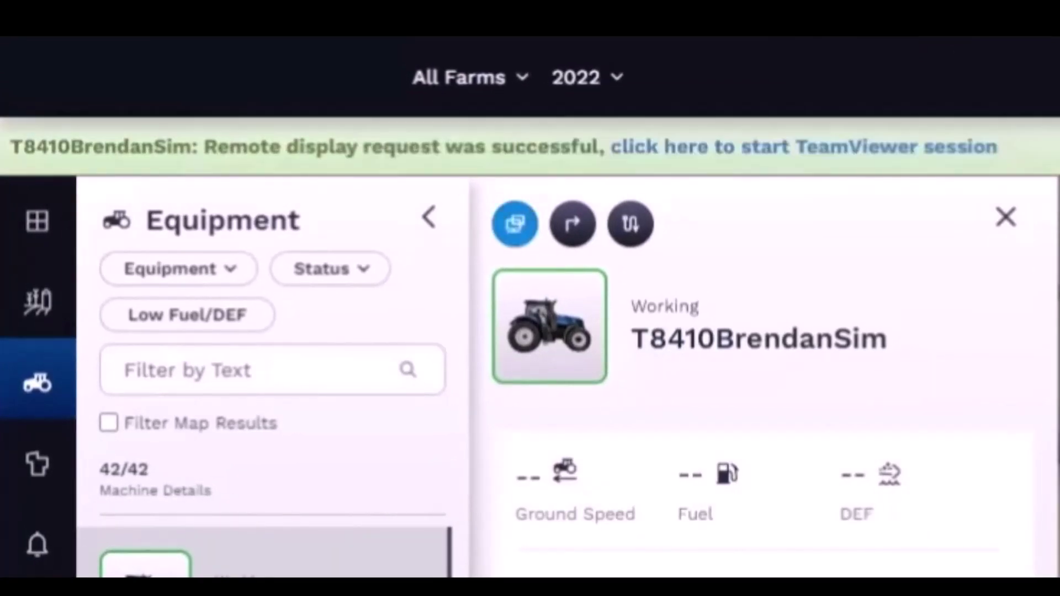
click(553, 118)
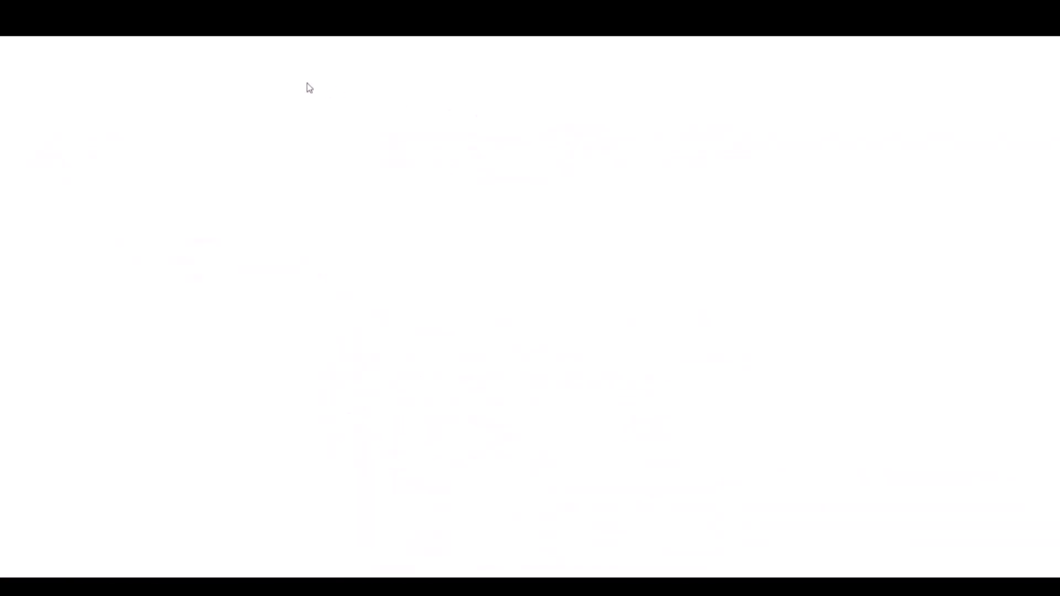